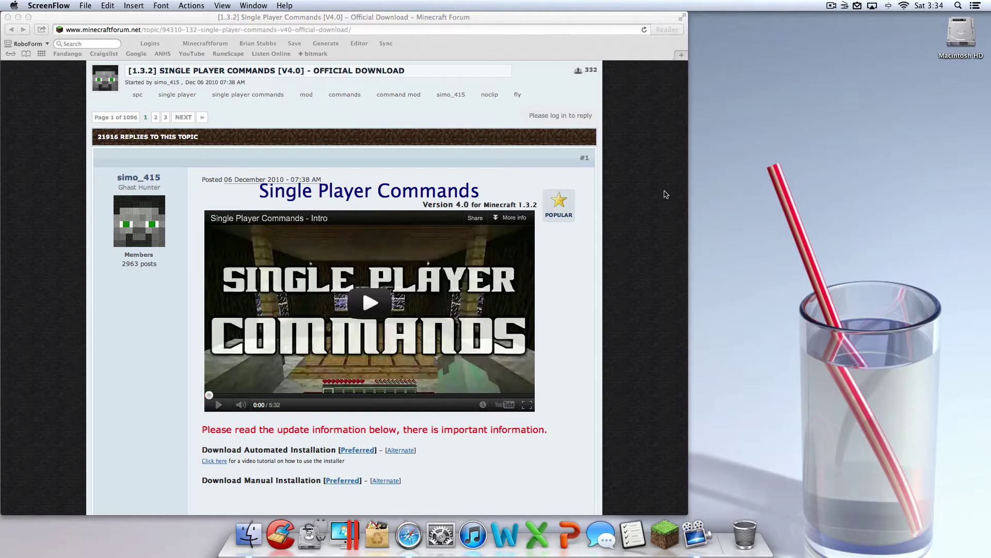
Bring Safari forward and look over the manual installation download line.
click(306, 449)
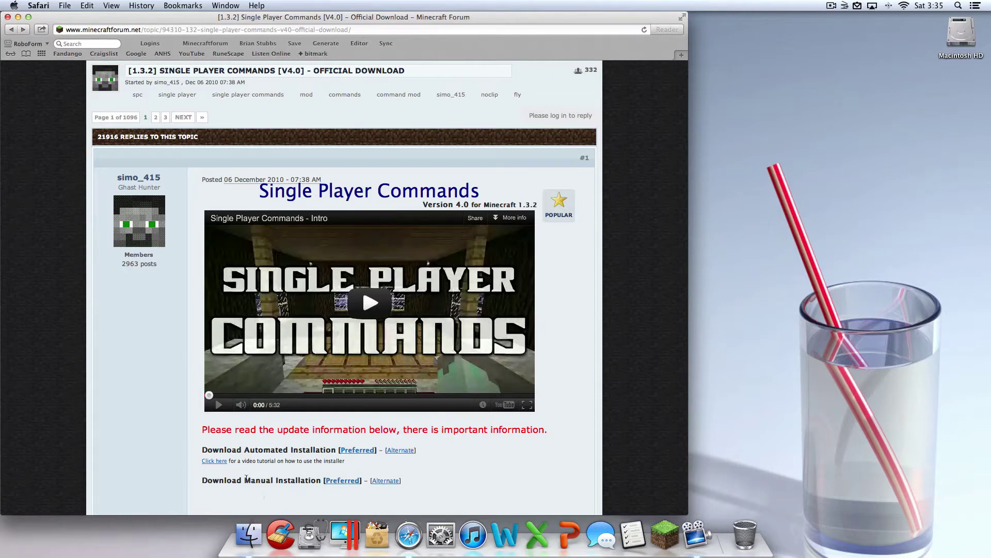
drag(227, 484, 418, 501)
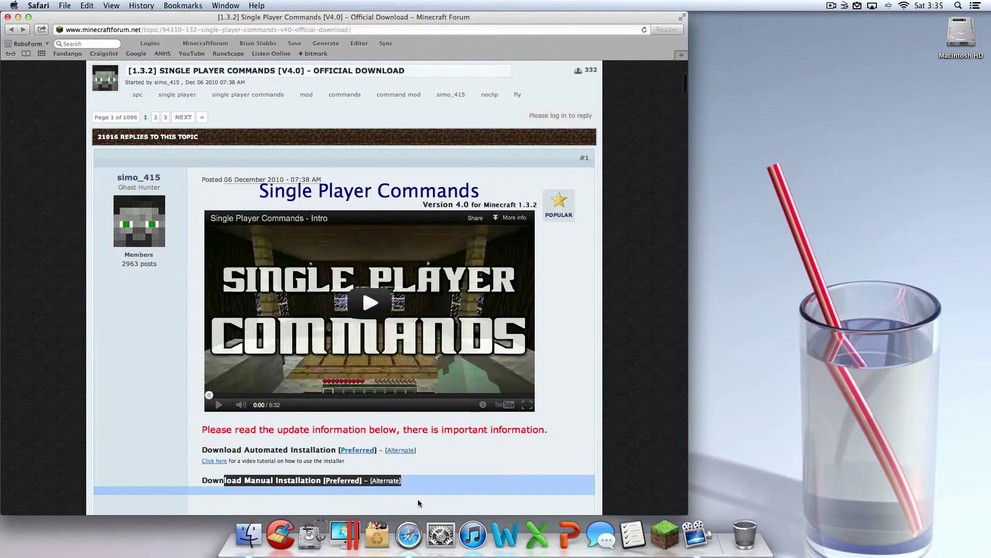
click(420, 501)
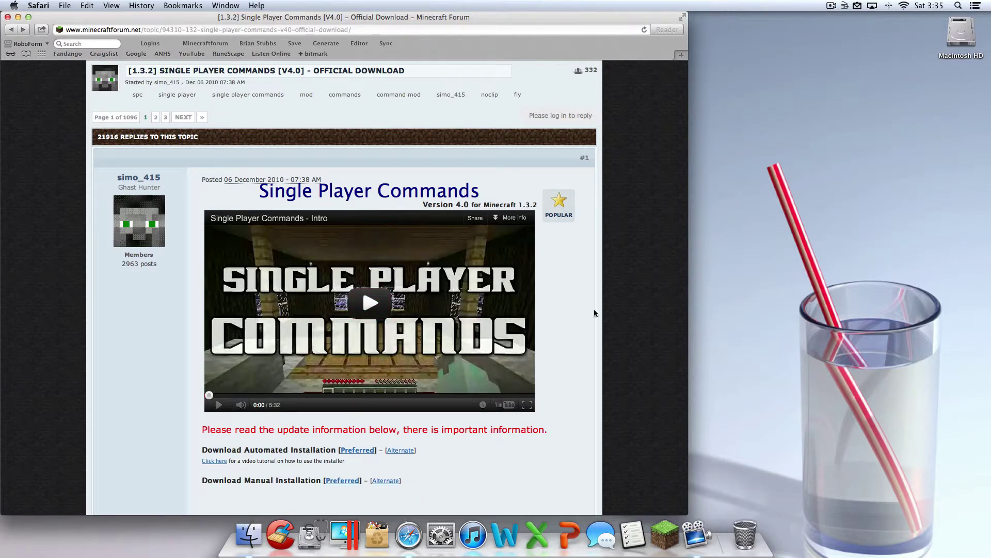
Open the Preferred Download Automated Installation link to reach the adf.ly countdown page.
scroll(594, 313, down, 1)
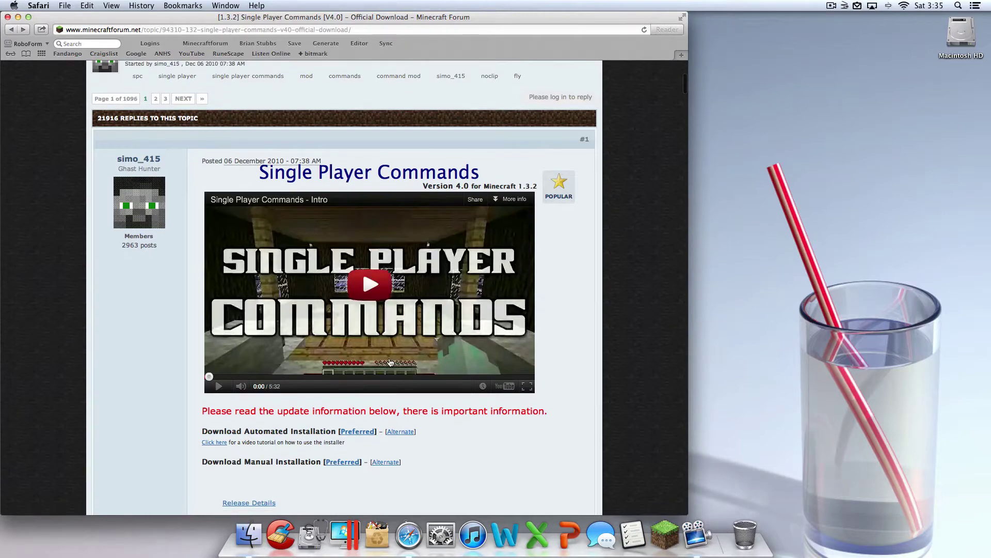
scroll(331, 279, up, 5)
scroll(453, 437, down, 10)
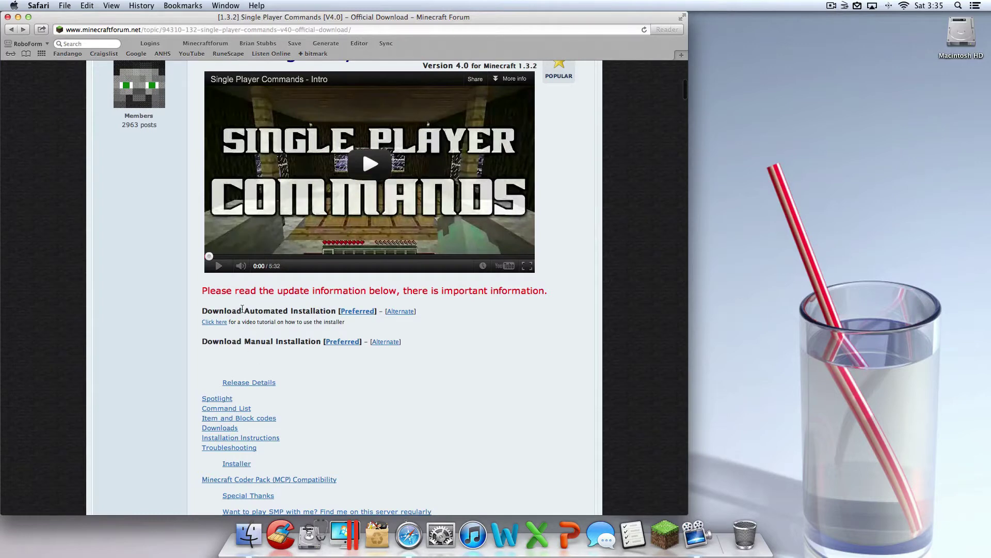
drag(224, 308, 330, 312)
click(286, 393)
click(414, 336)
click(356, 313)
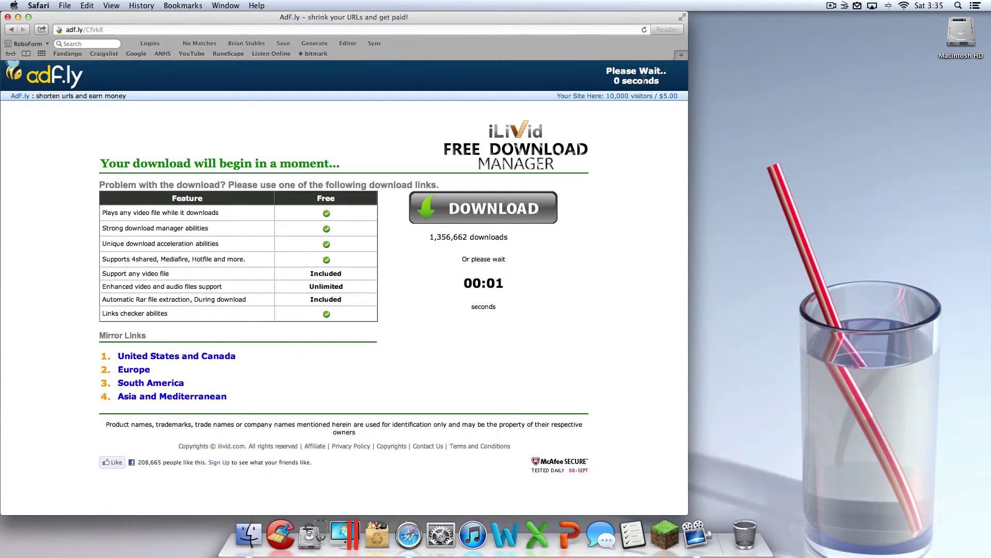
Skip the ad to download the installer .jar and drag it onto the desktop.
click(638, 77)
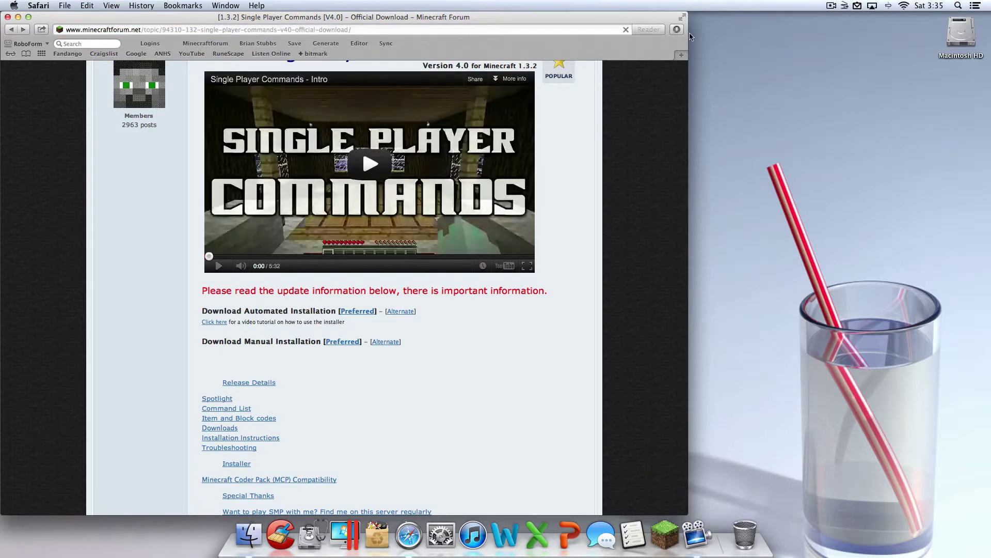
click(677, 30)
drag(609, 74, 953, 101)
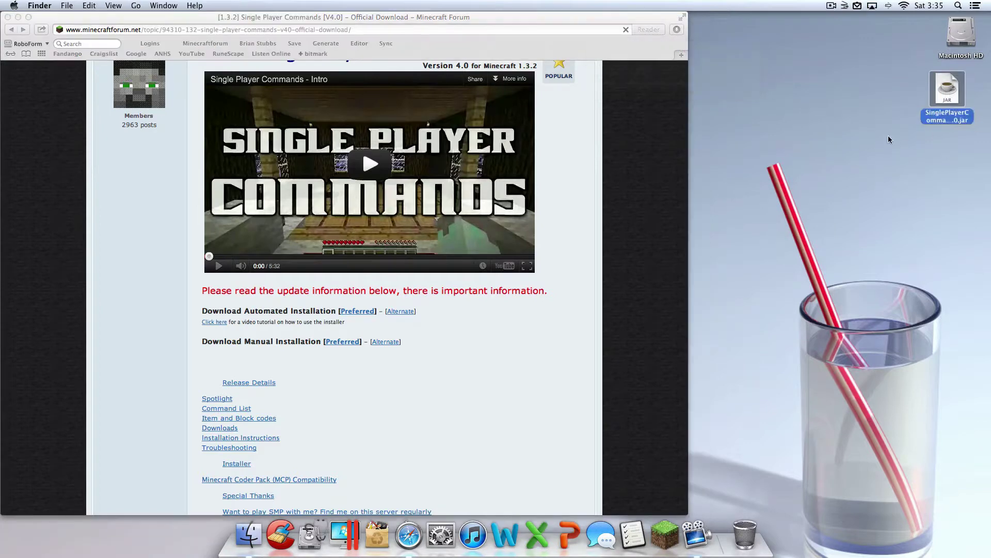
Clean up the desktop icons, then launch the .jar, allowing it past the Java security warning.
right_click(746, 166)
click(770, 215)
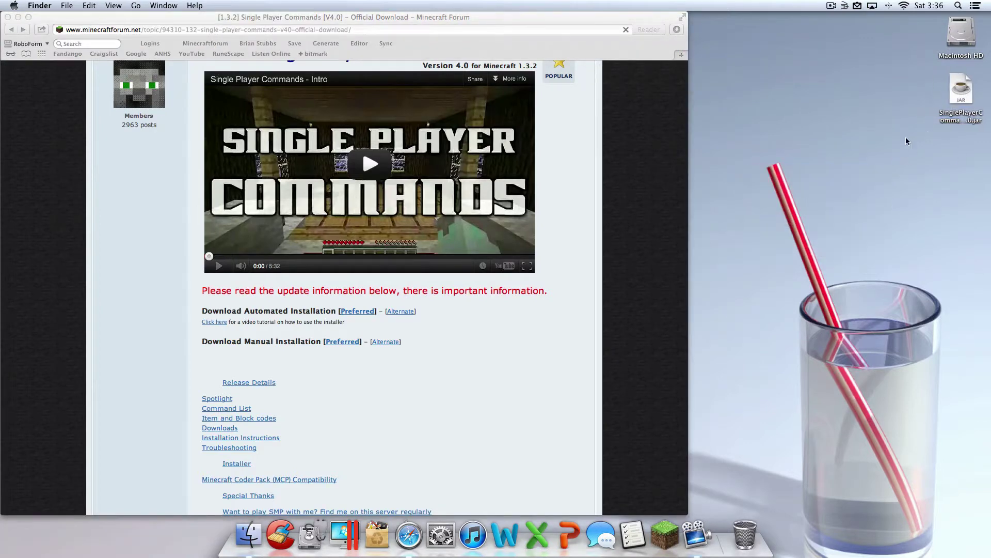
double_click(955, 97)
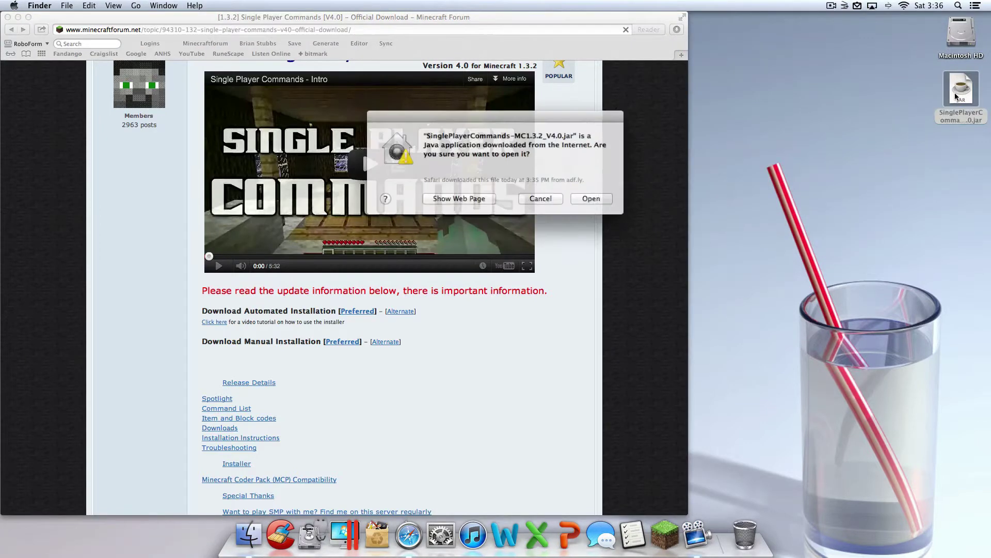
click(592, 198)
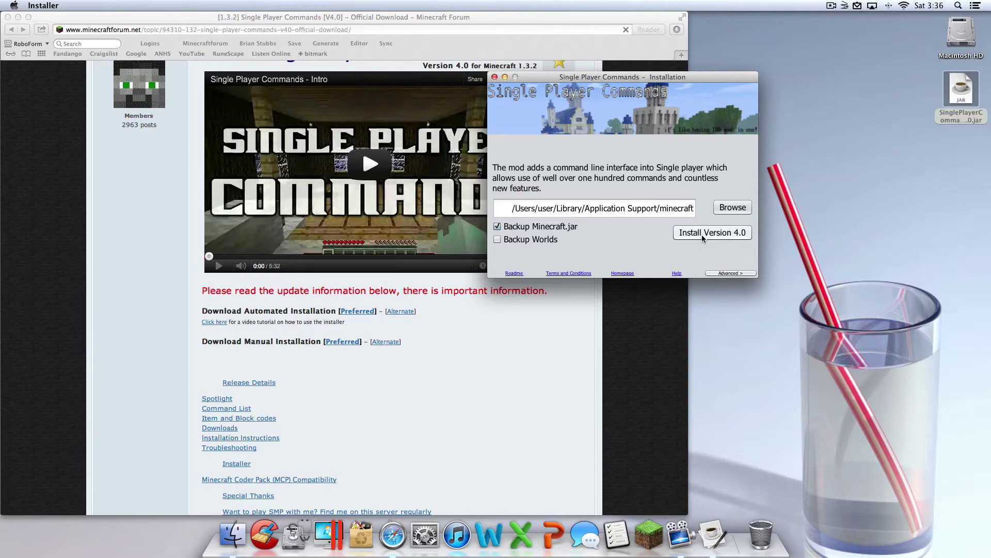
Install version 4.0 with the default minecraft path and Backup Minecraft.jar kept checked.
click(703, 236)
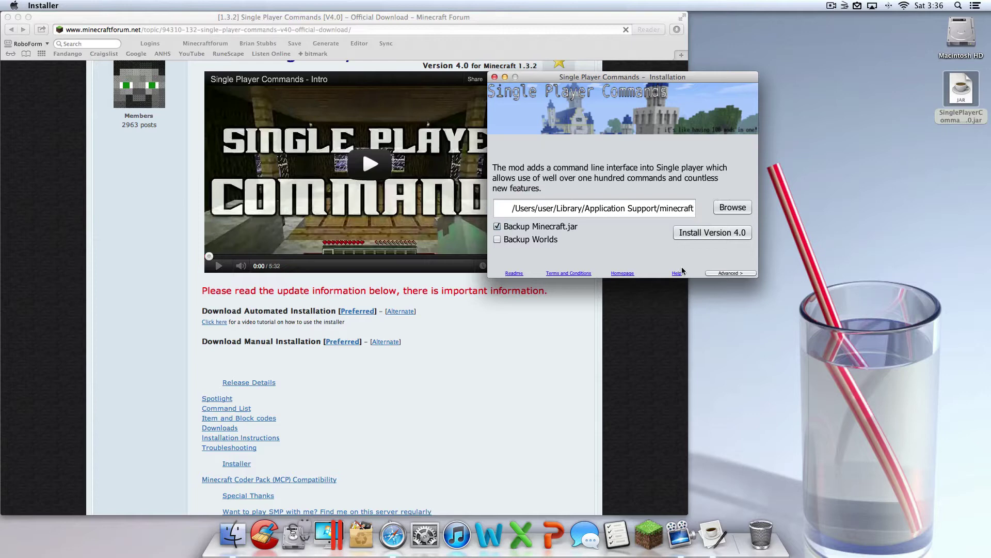
In Finder, close All My Files and use Go to Folder with ~/Library.
click(229, 534)
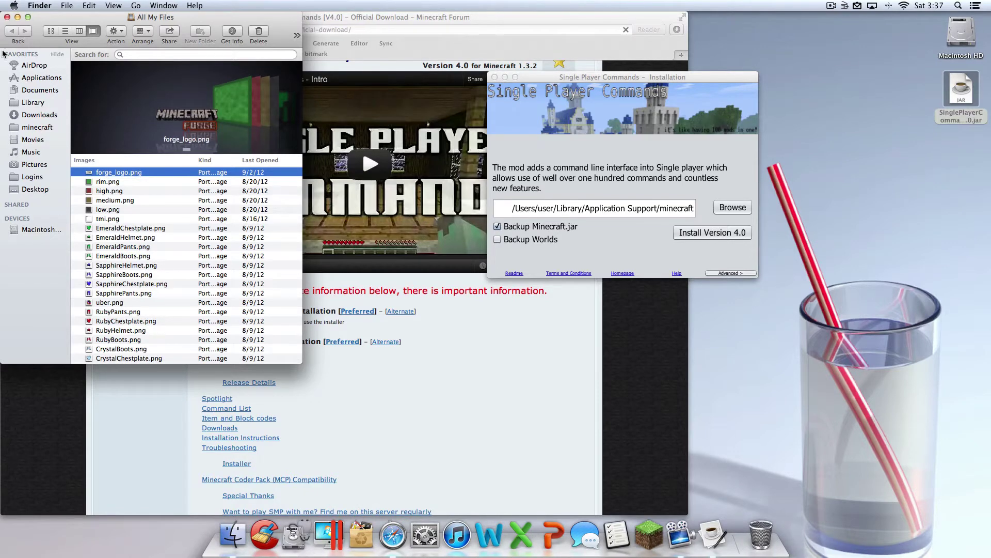
click(7, 17)
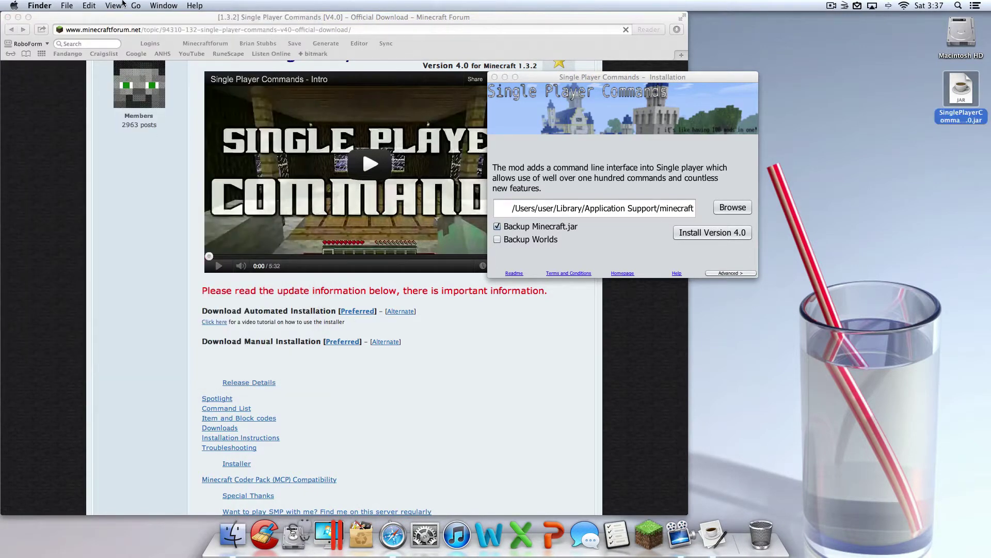
click(135, 6)
click(187, 186)
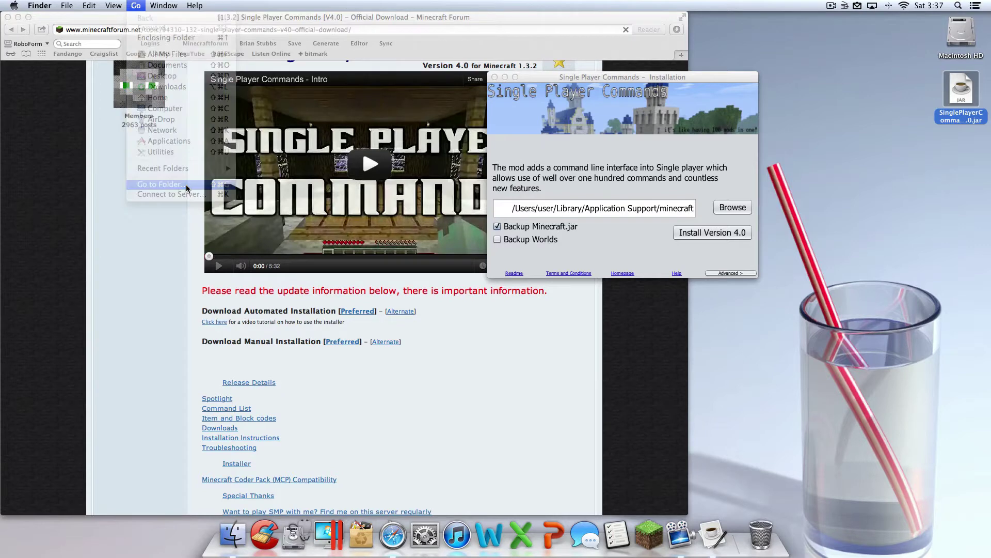
click(438, 160)
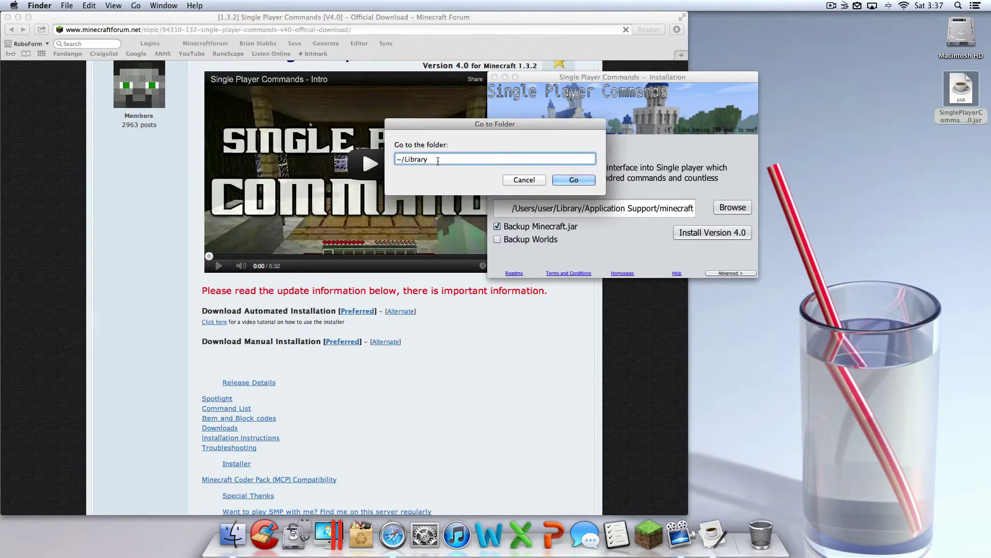
click(577, 181)
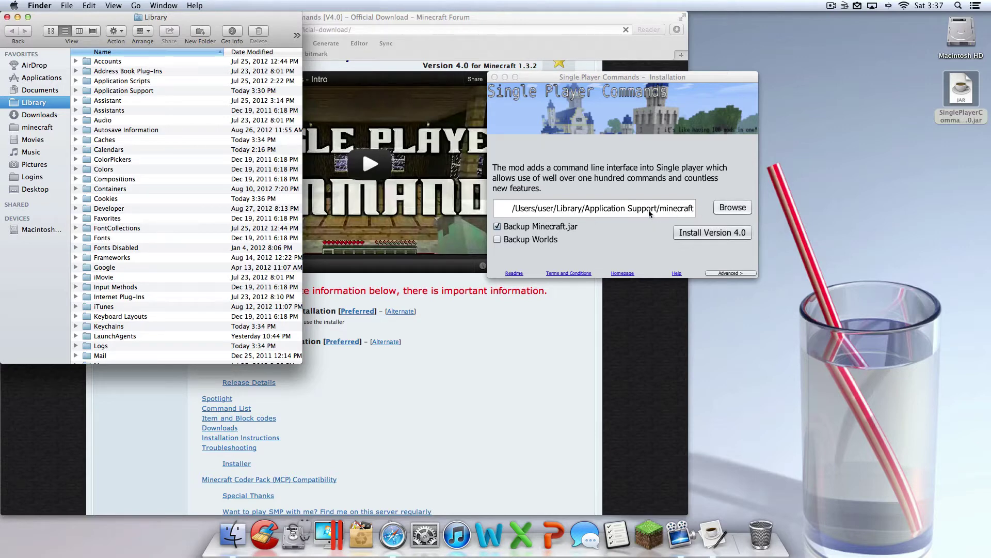
In Application Support, rename the minecraft folder to capitalised 'Minecraft'.
double_click(147, 92)
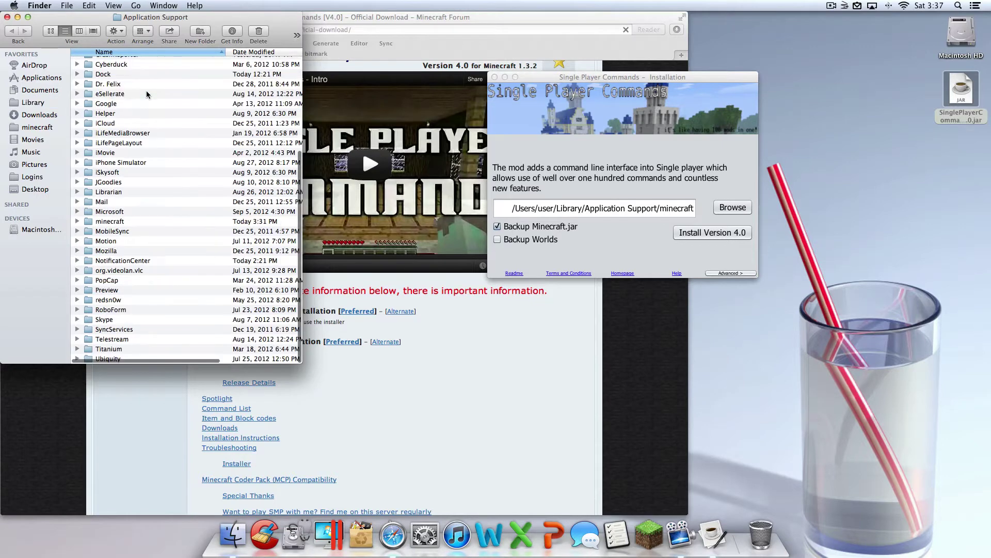
click(146, 93)
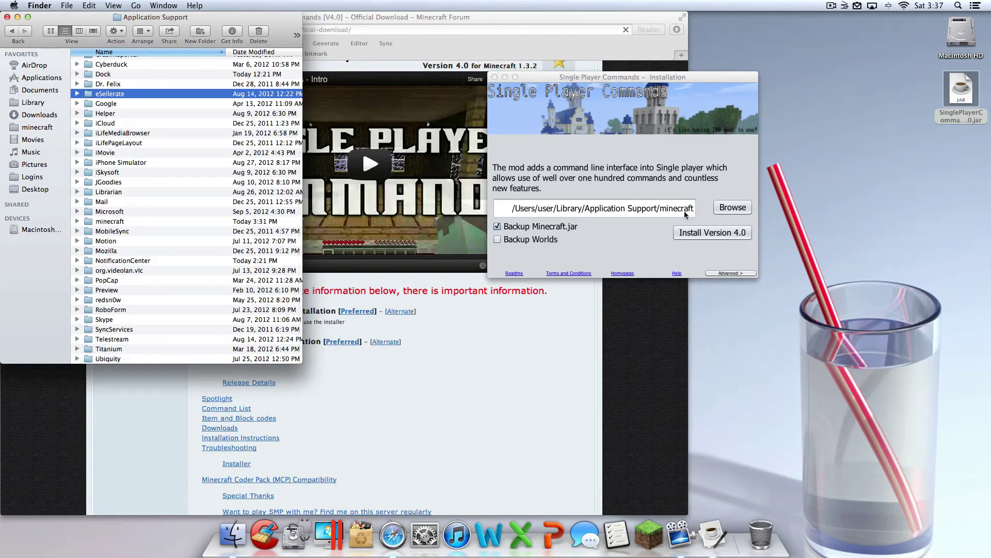
click(131, 222)
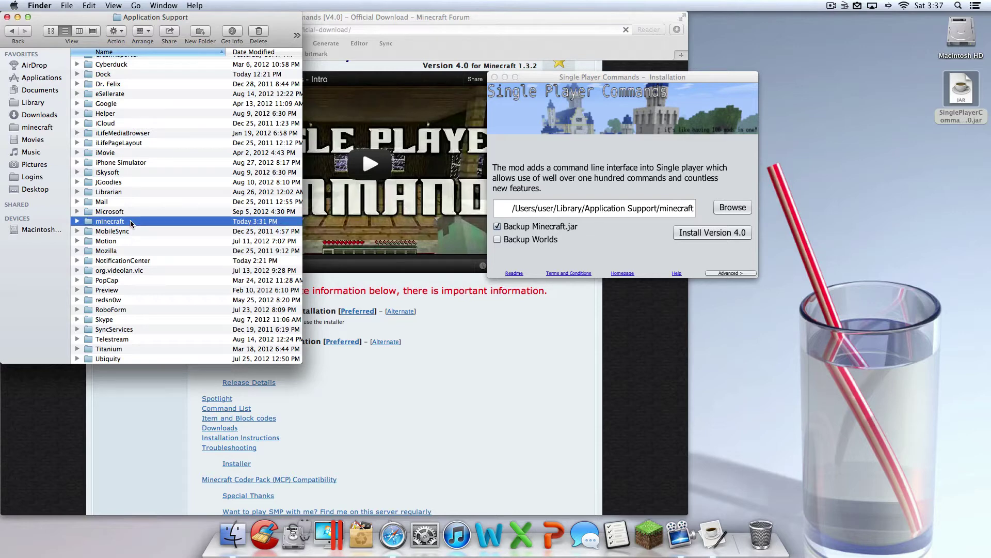
right_click(128, 221)
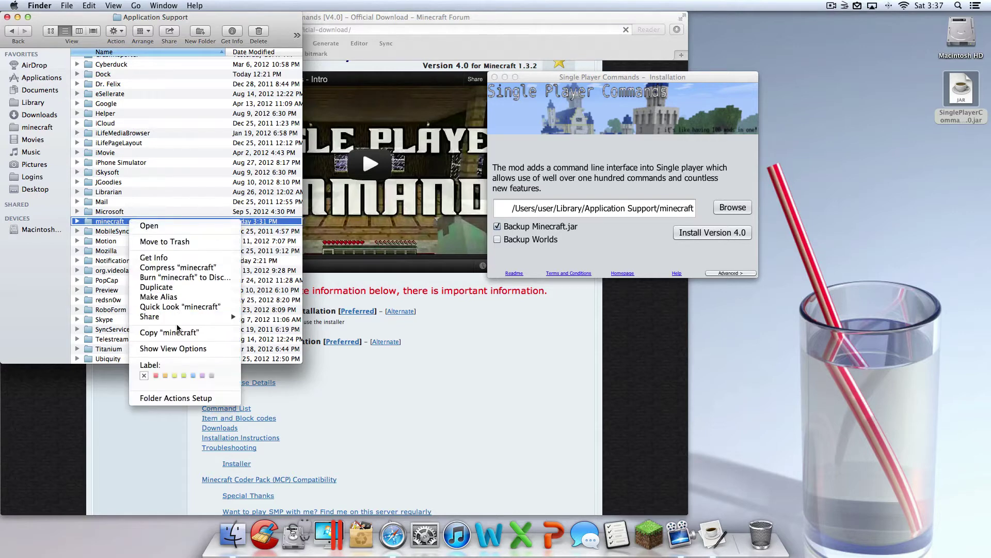
click(99, 224)
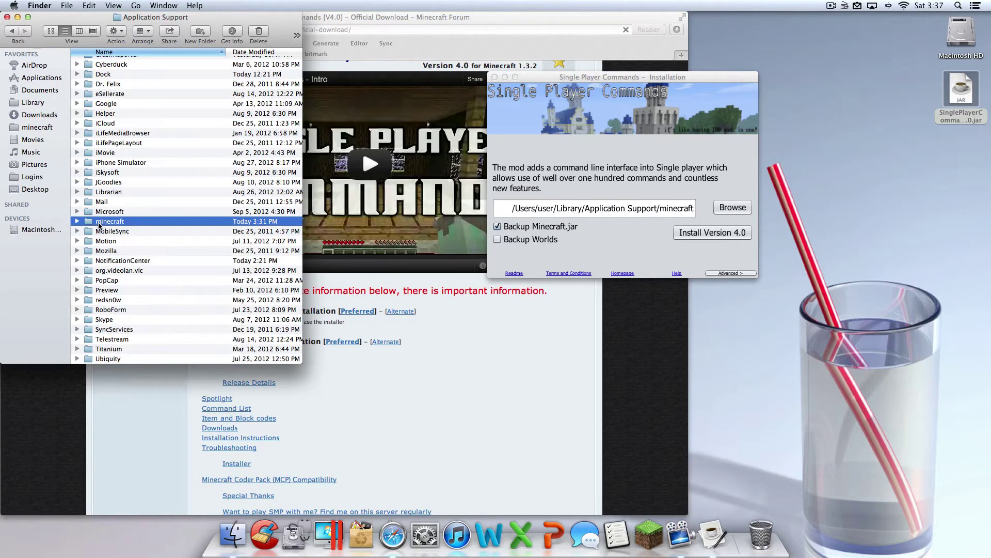
click(100, 222)
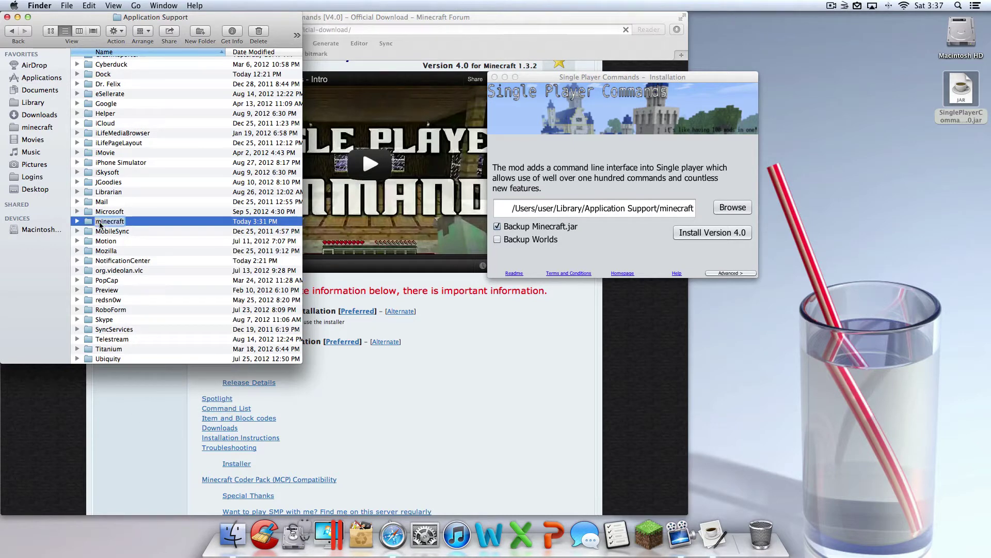
key(Left)
key(Delete)
text(M)
click(139, 230)
Open the Minecraft folder to check its contents, then return to Application Support.
right_click(124, 223)
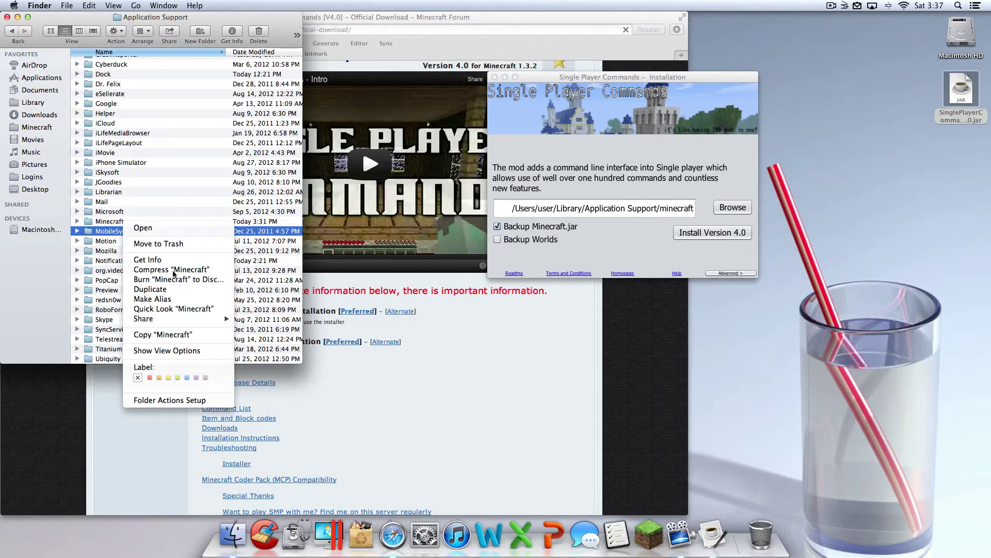
click(110, 223)
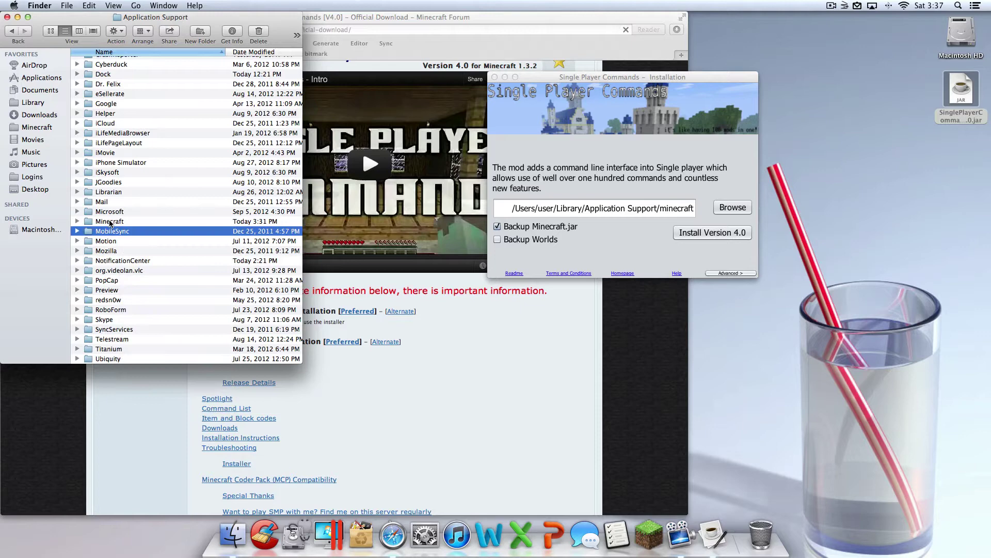
double_click(110, 223)
click(12, 31)
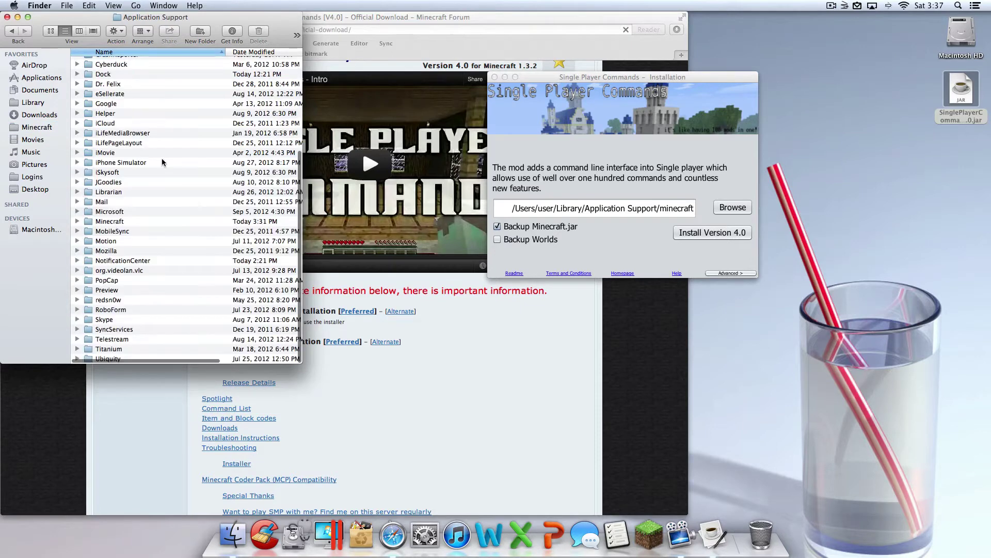
Rename the Minecraft folder back to lowercase 'minecraft' and close the Finder window.
right_click(164, 213)
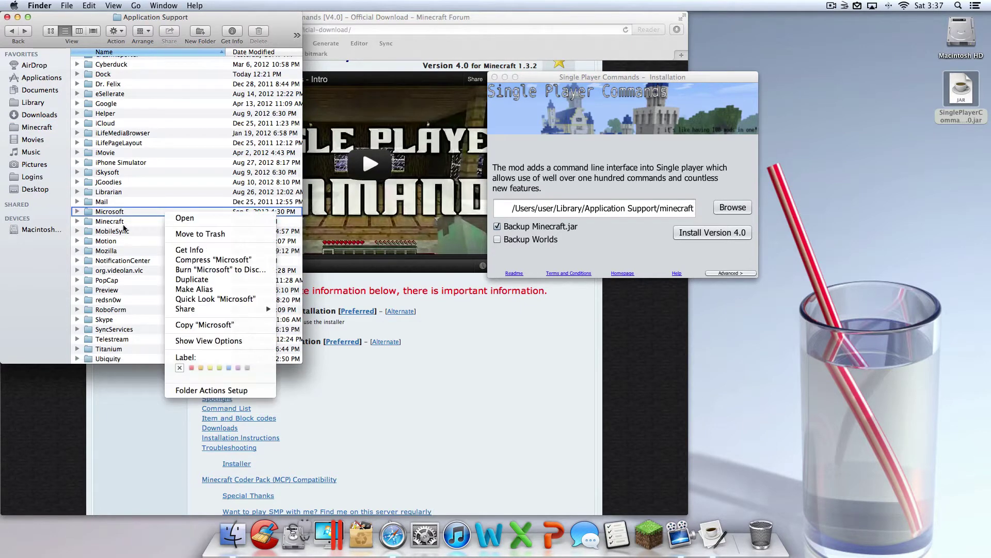
click(124, 226)
right_click(125, 223)
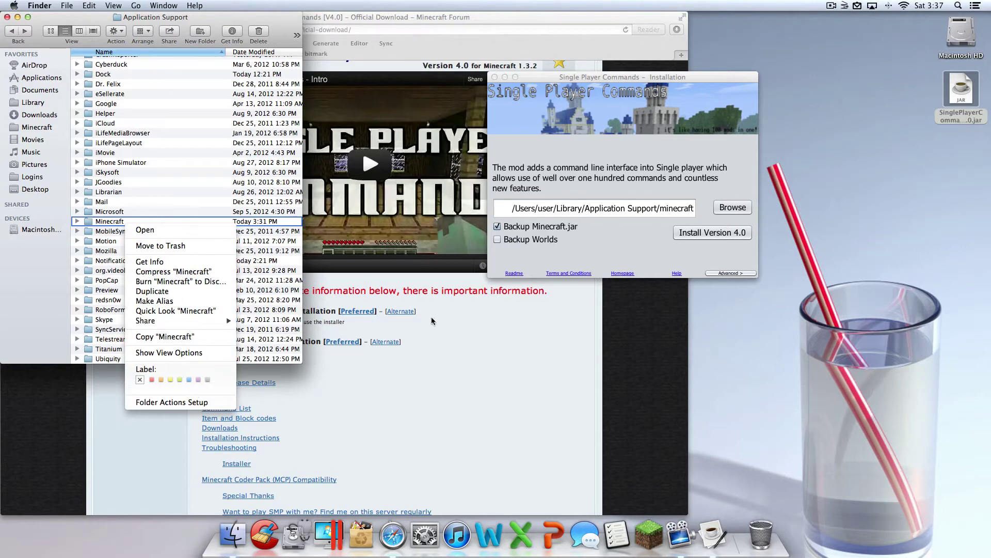
click(152, 221)
key(Return)
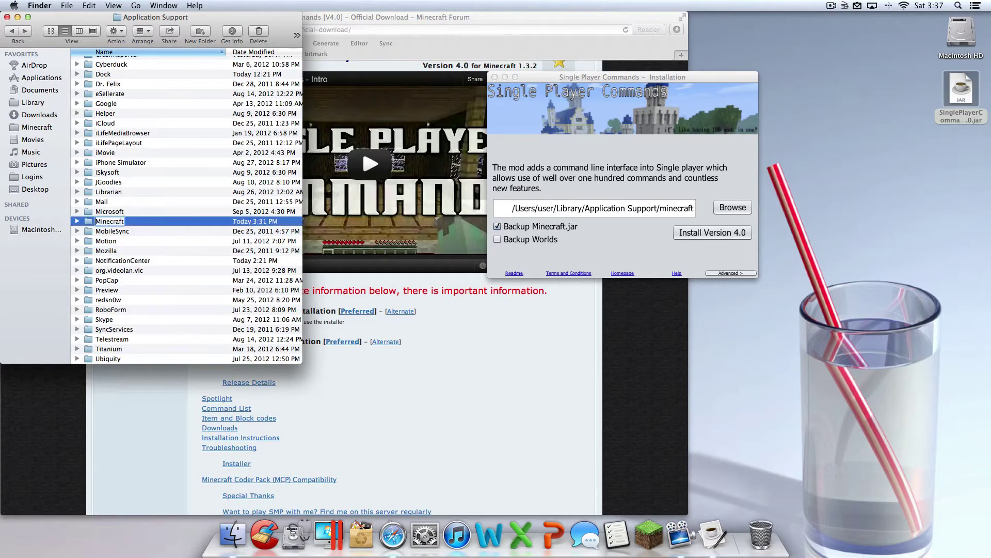
key(BackSpace)
text(m)
key(Return)
click(7, 17)
Install Single Player Commands 4.0, start Minecraft, close the installer, and log in to the launcher.
click(728, 233)
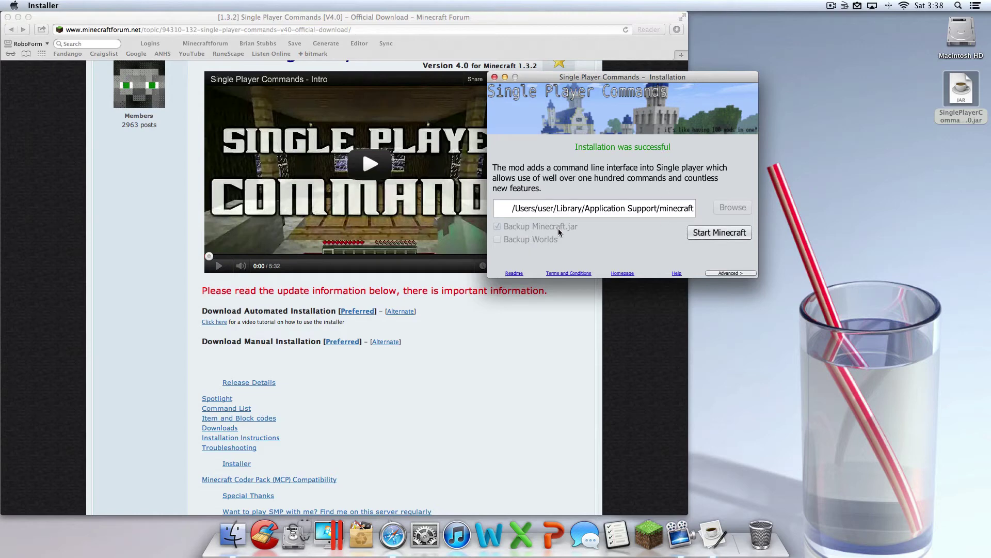
click(712, 239)
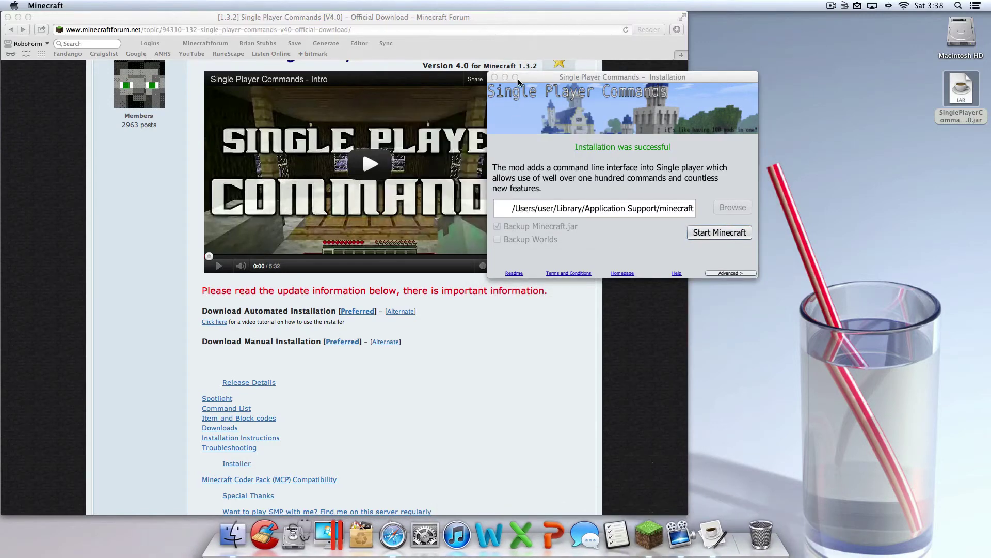
click(495, 77)
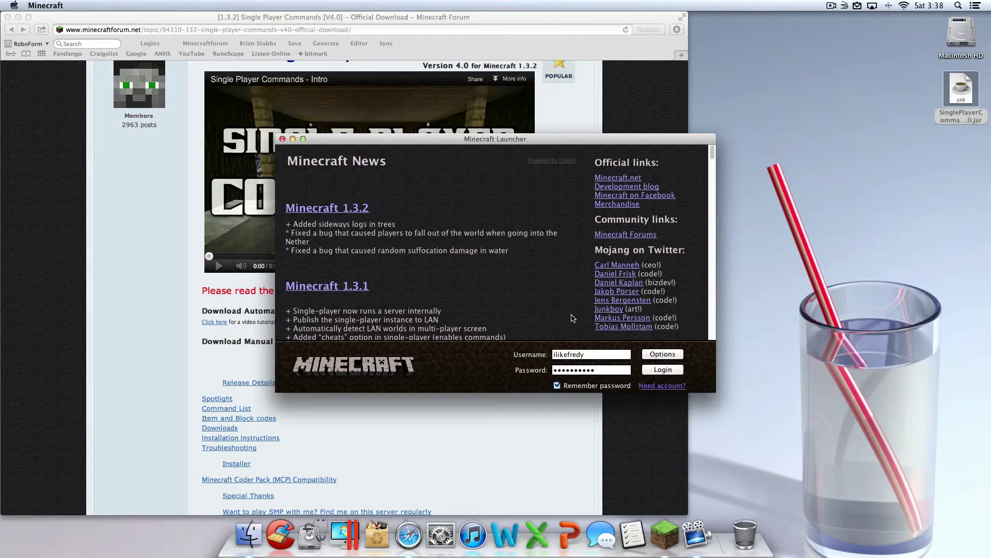
click(665, 372)
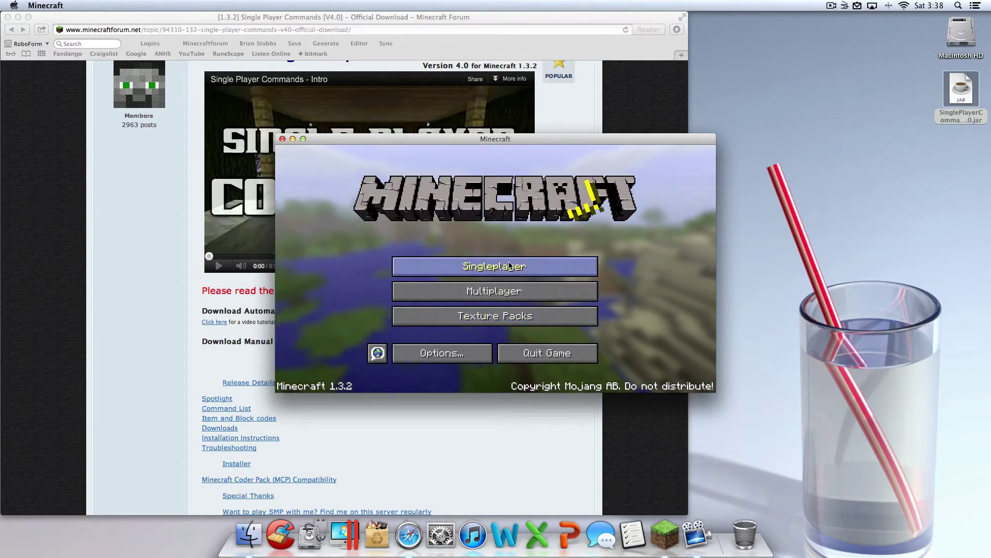
Load the saved singleplayer world, open and close the inventory, and switch to an empty hand.
click(509, 266)
double_click(422, 257)
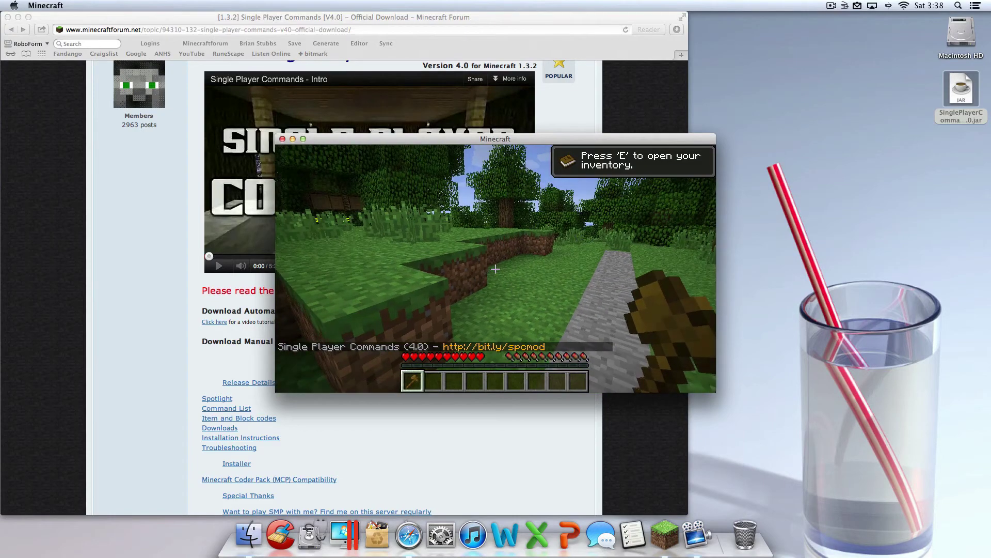
key(e)
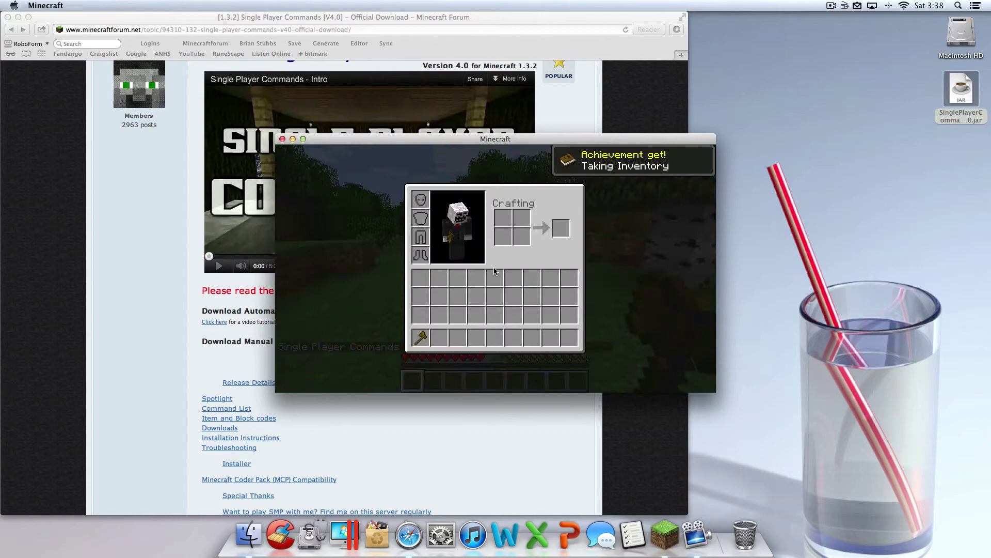
key(e)
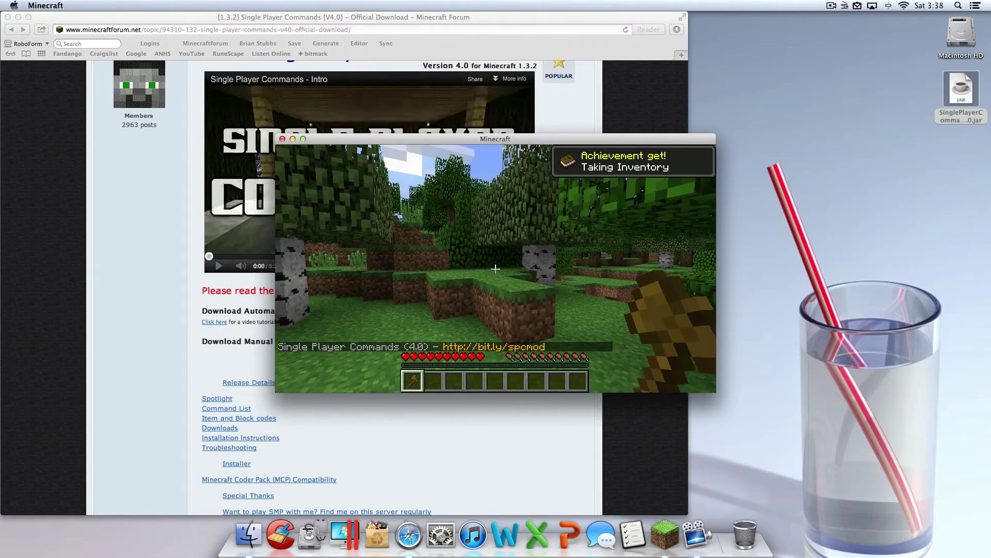
key(q)
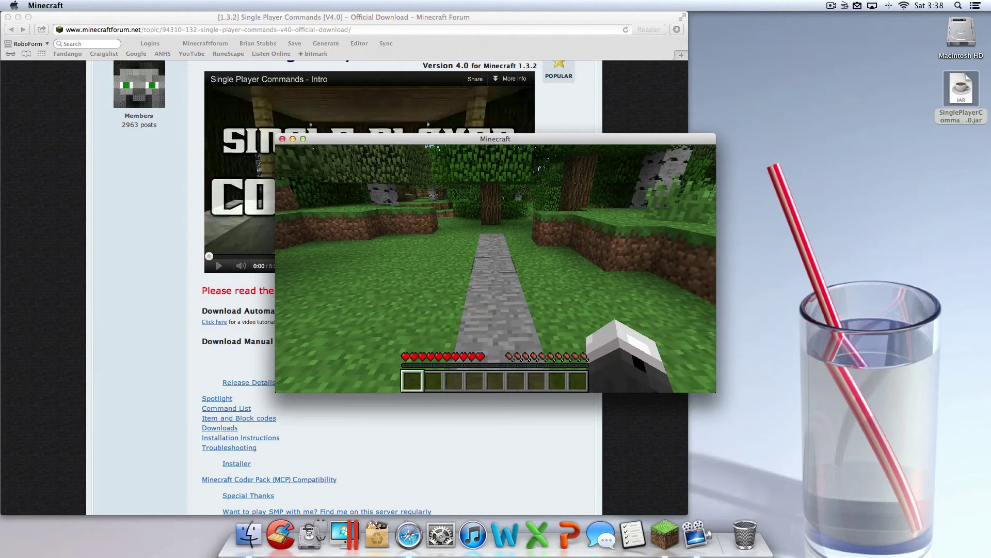
Pause Minecraft and read the Version 4.0 release notes and //hpos1 tip on the forum page.
key(Escape)
click(159, 362)
scroll(166, 362, down, 10)
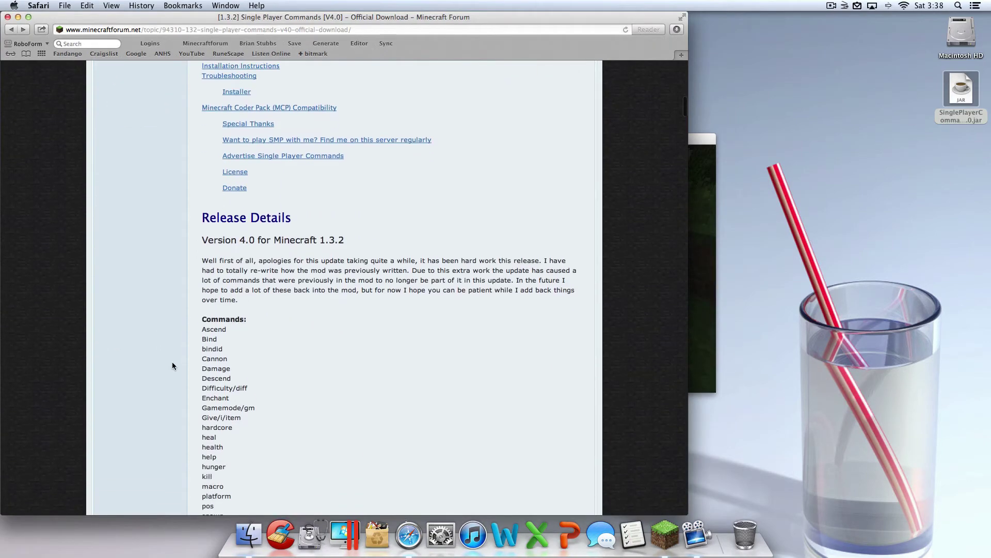
scroll(269, 342, down, 3)
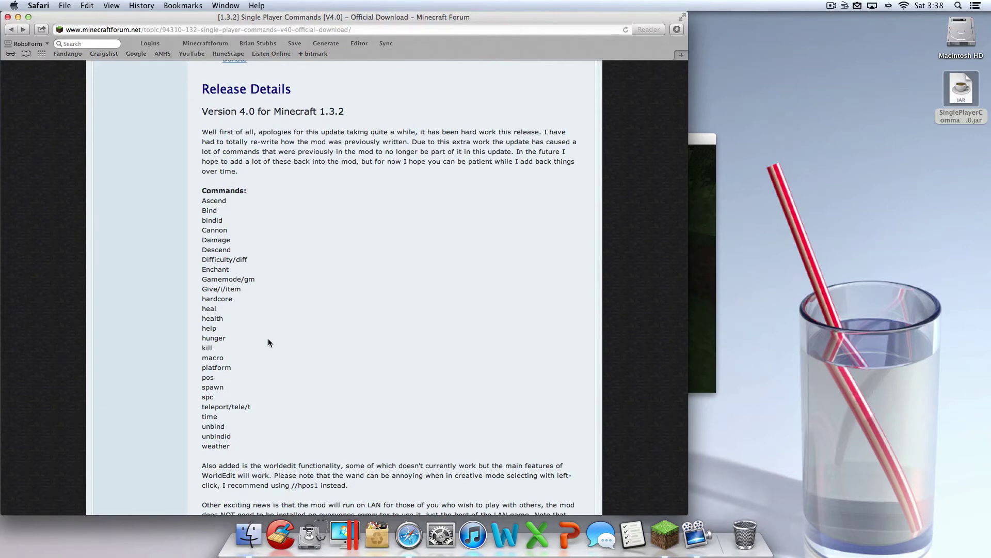
drag(237, 130, 563, 151)
click(463, 188)
scroll(313, 282, down, 2)
drag(284, 409, 391, 439)
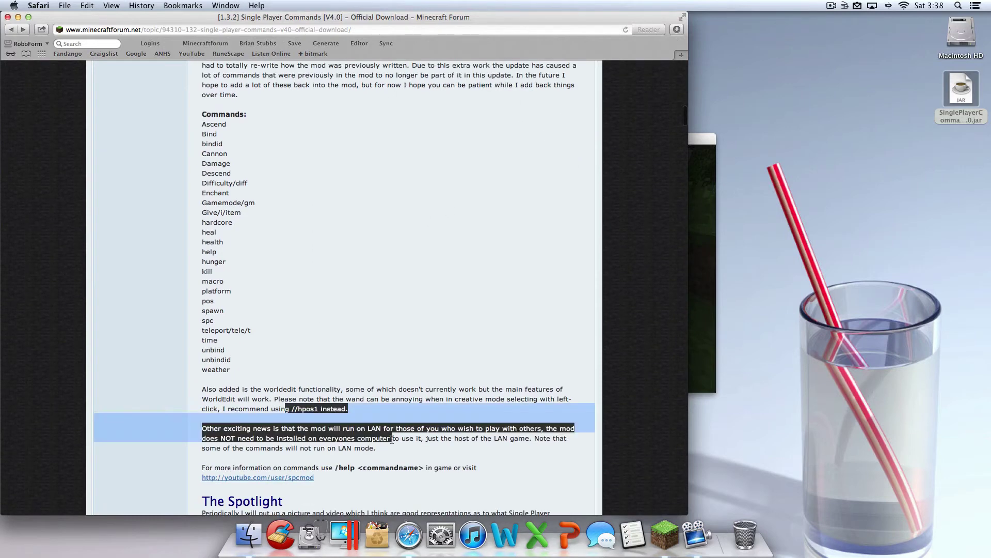
click(406, 387)
Resume the game, get the wand with //wand, and mark corners (1, 68, 259) and (1, 68, 249).
click(709, 293)
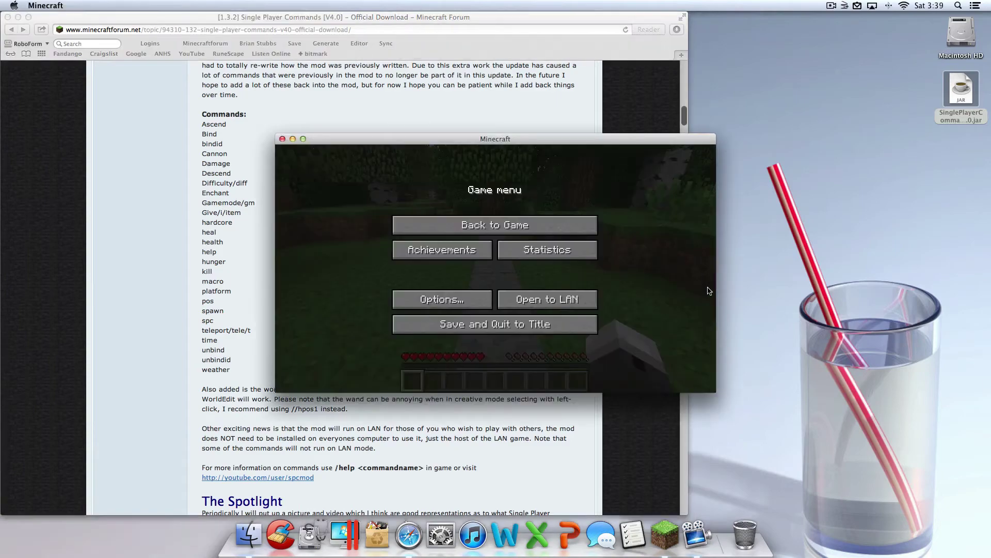
click(525, 231)
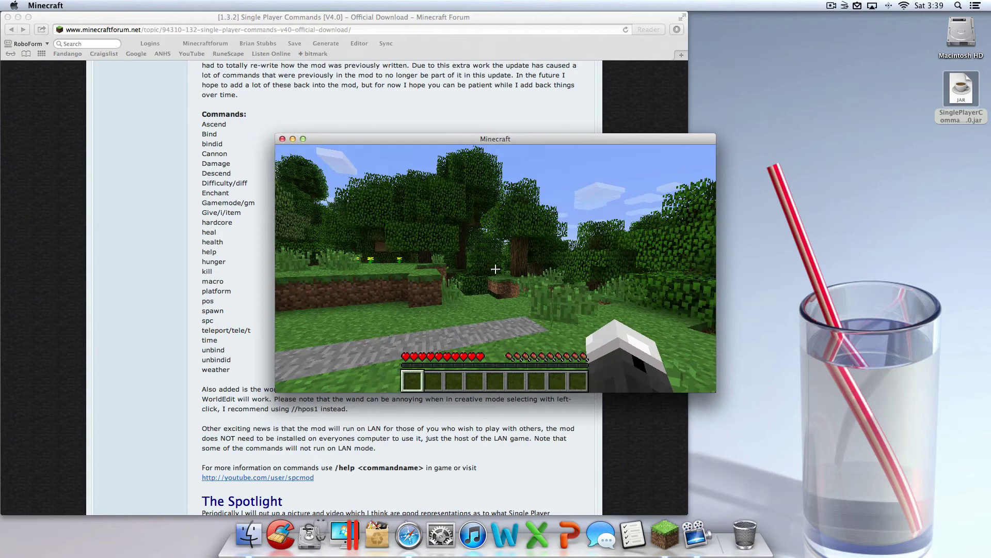
key(t)
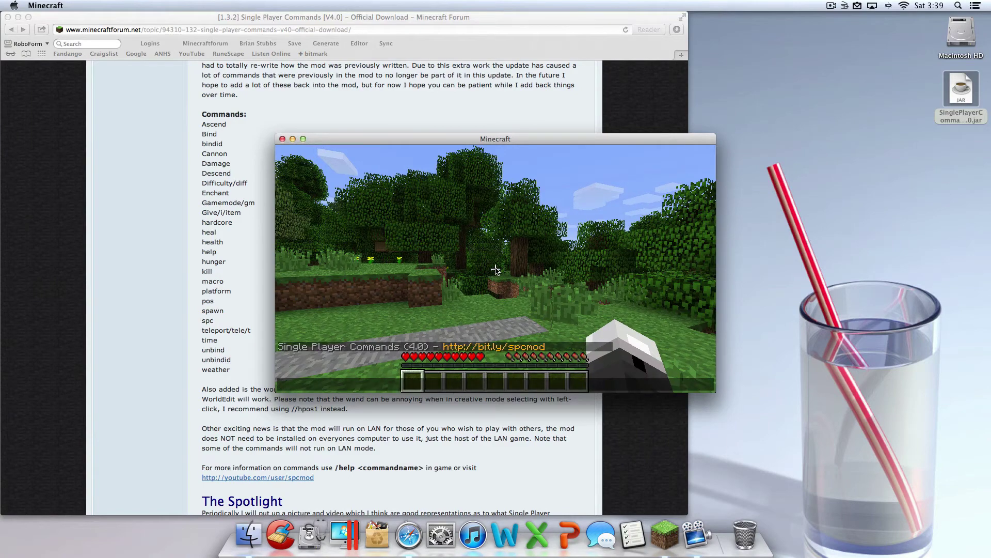
text(//wand)
key(Return)
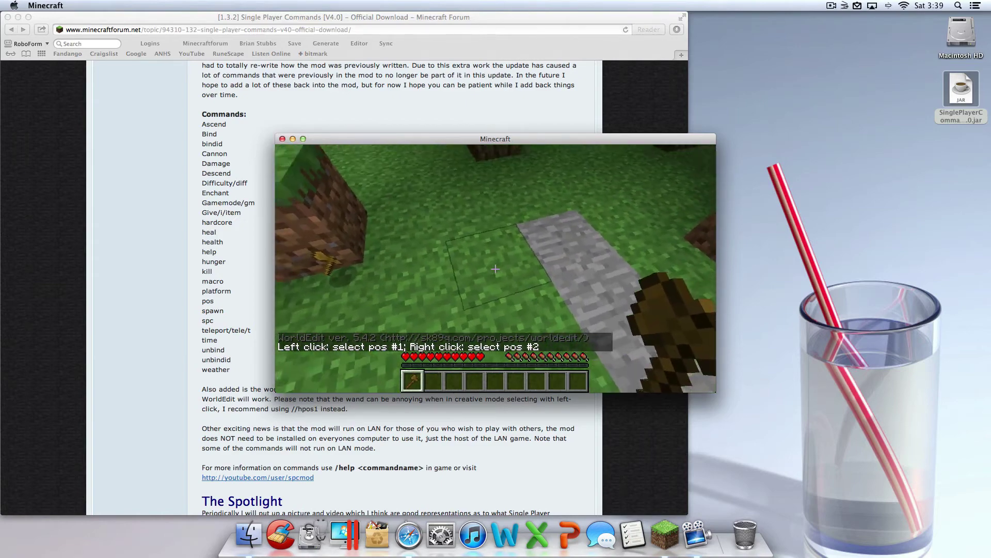
click(495, 268)
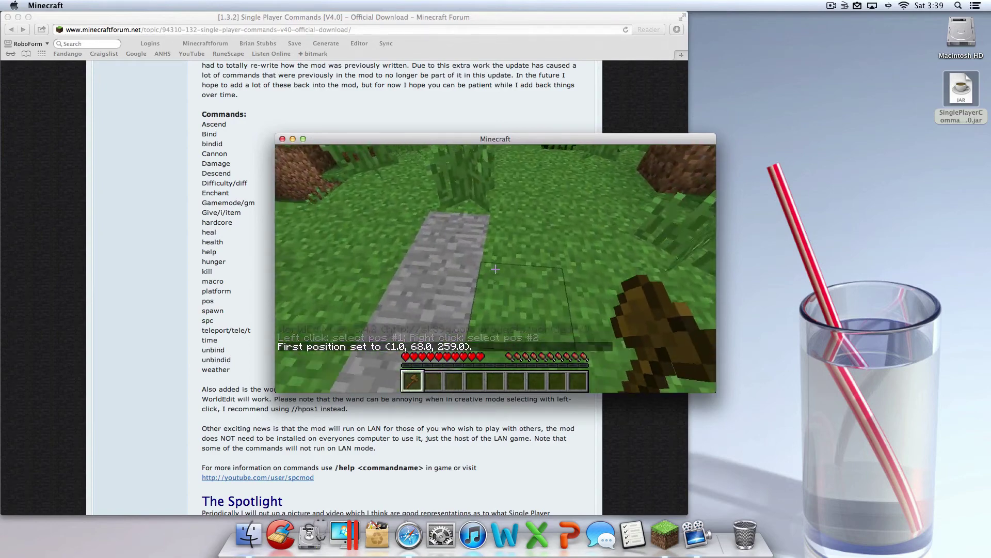
right_click(495, 269)
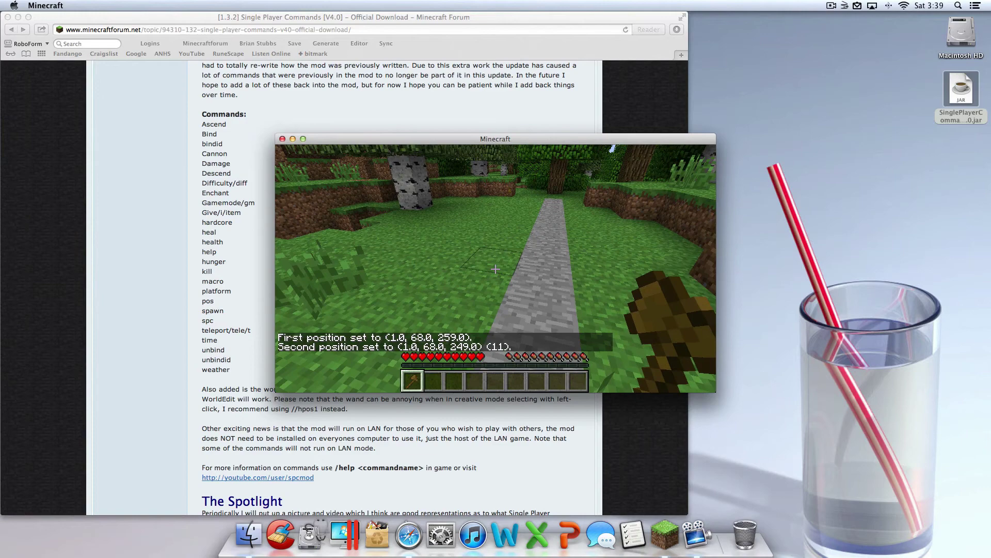
Open the chat and start typing the stone fill command.
key(t)
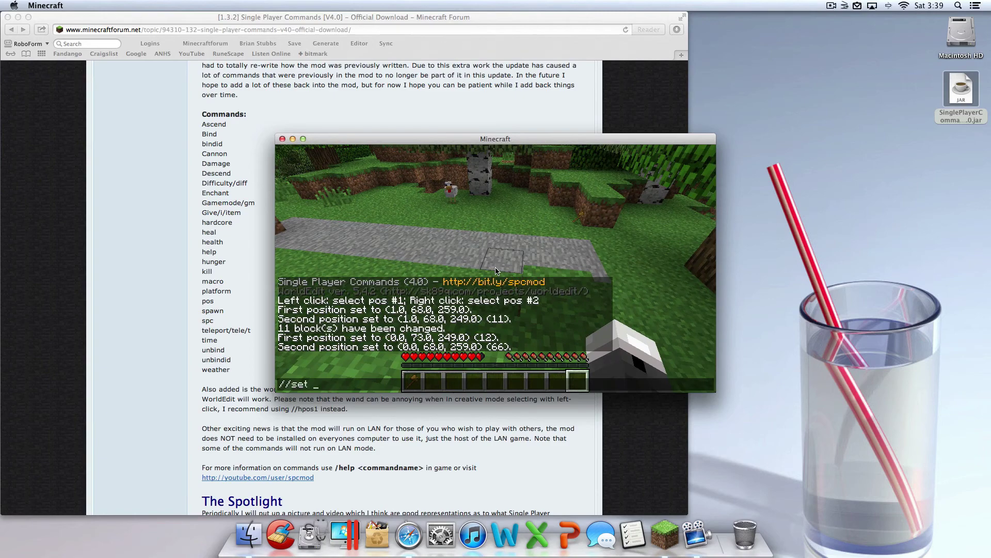
text(to)
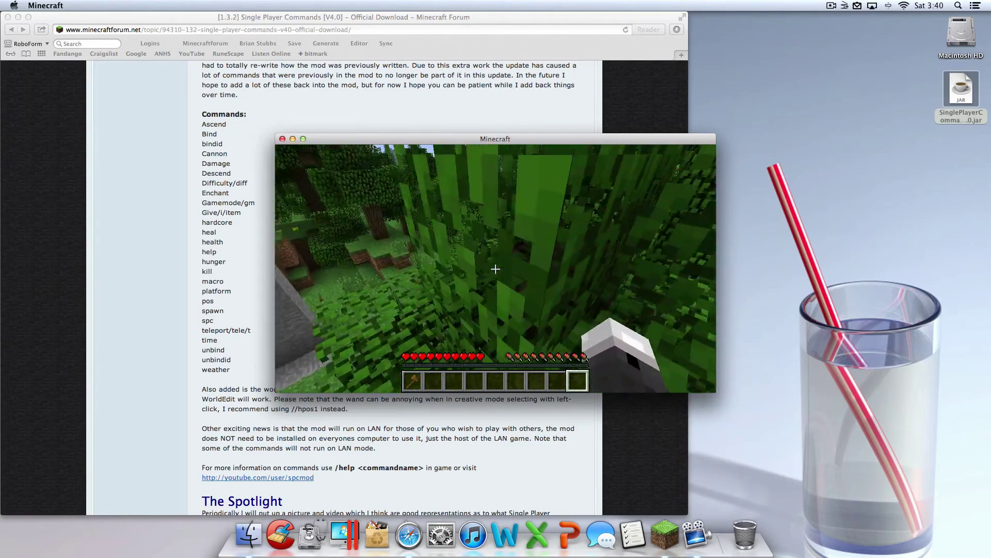
Swing at the leaf wall, then pause Minecraft at the Game menu with Esc.
click(495, 269)
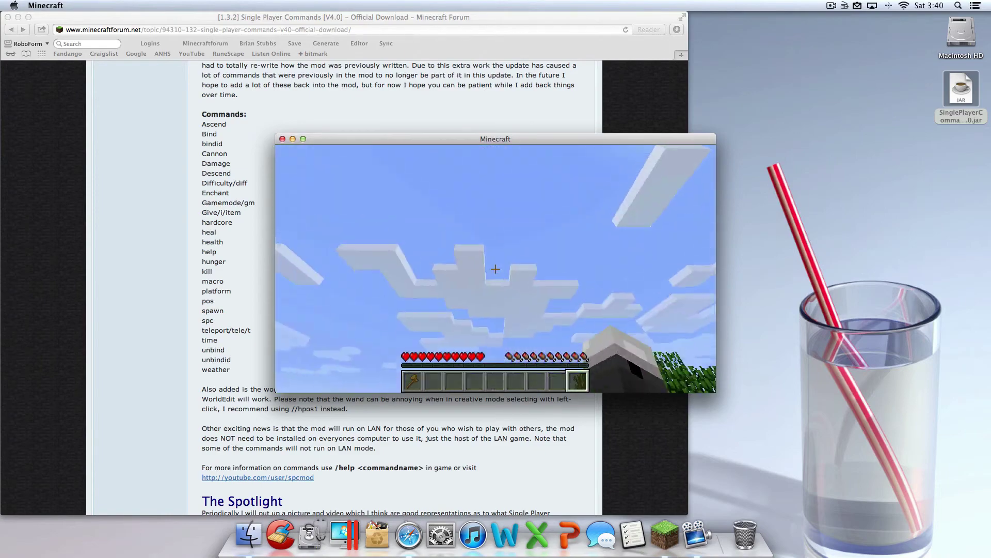
key(Escape)
click(831, 6)
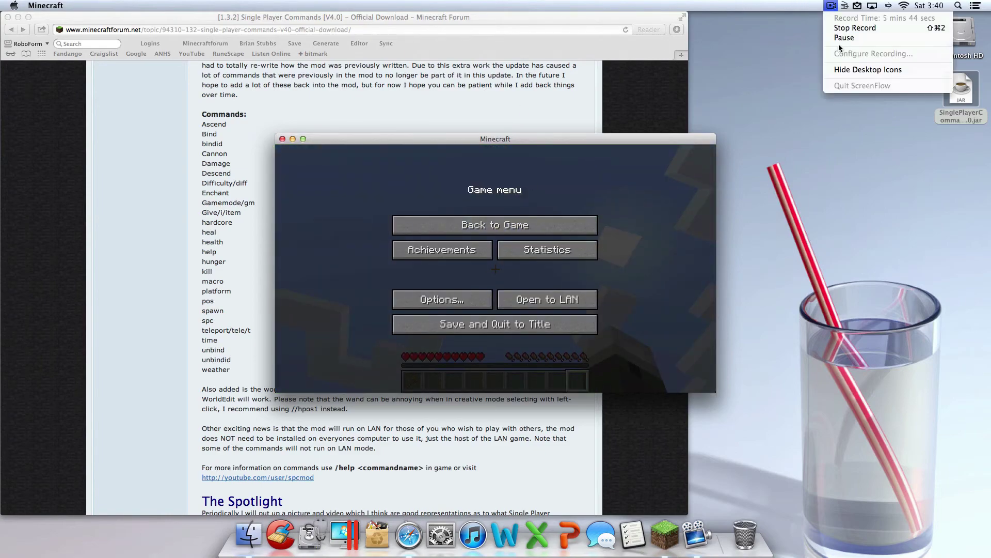